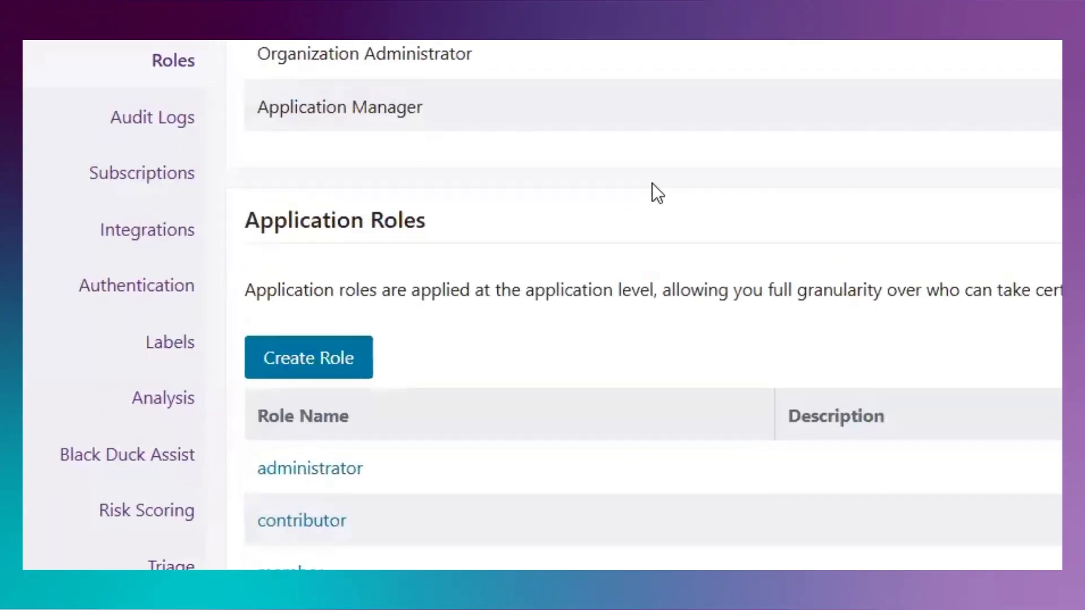
# Step: Open the approver application role and review its component and issue permissions
pyautogui.scroll(-2, 456, 318)
pyautogui.scroll(-2, 657, 192)
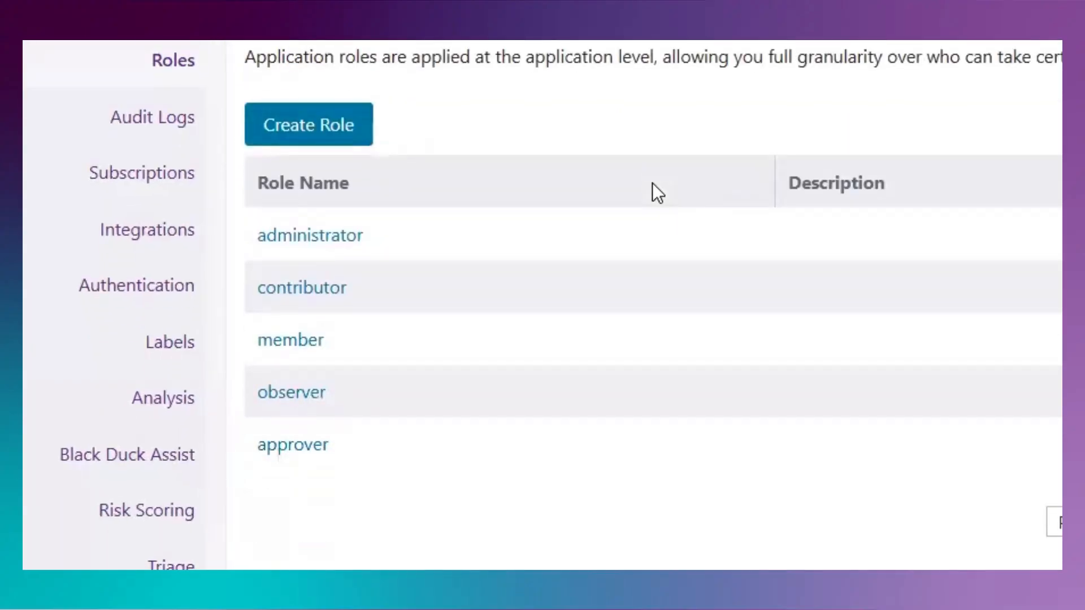
pyautogui.click(300, 454)
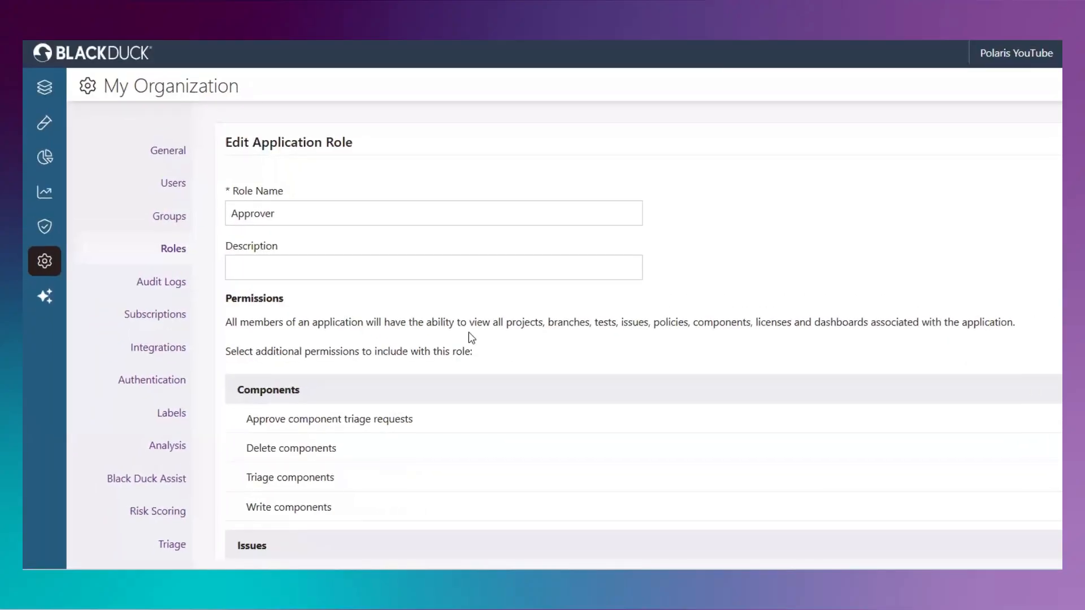
pyautogui.scroll(-2, 470, 337)
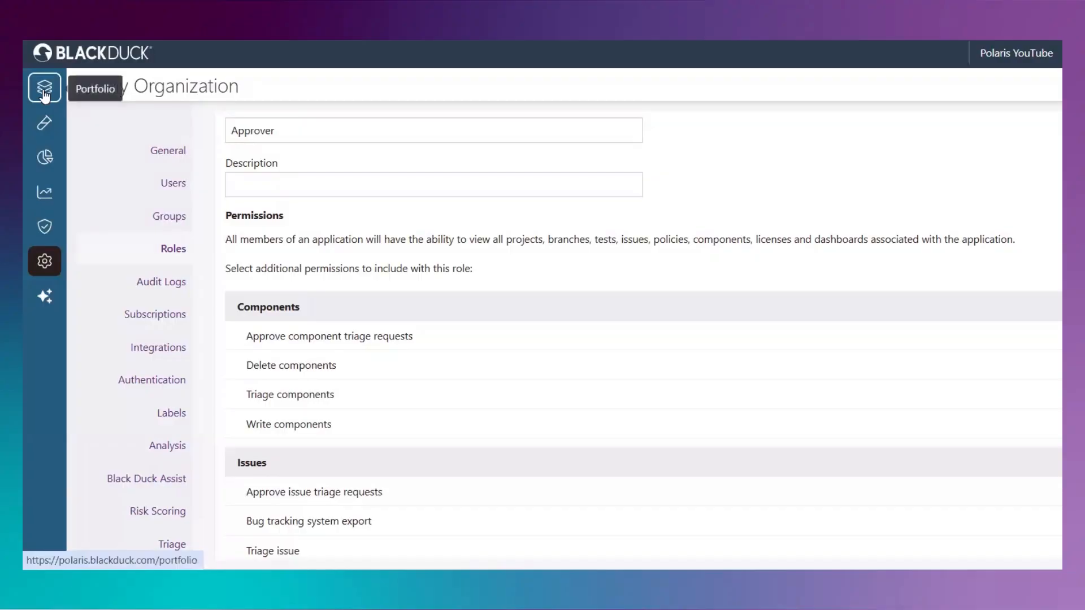
# Step: Open the triage settings of the Webgoat_Import project in the HT_DemoApp application
pyautogui.click(44, 94)
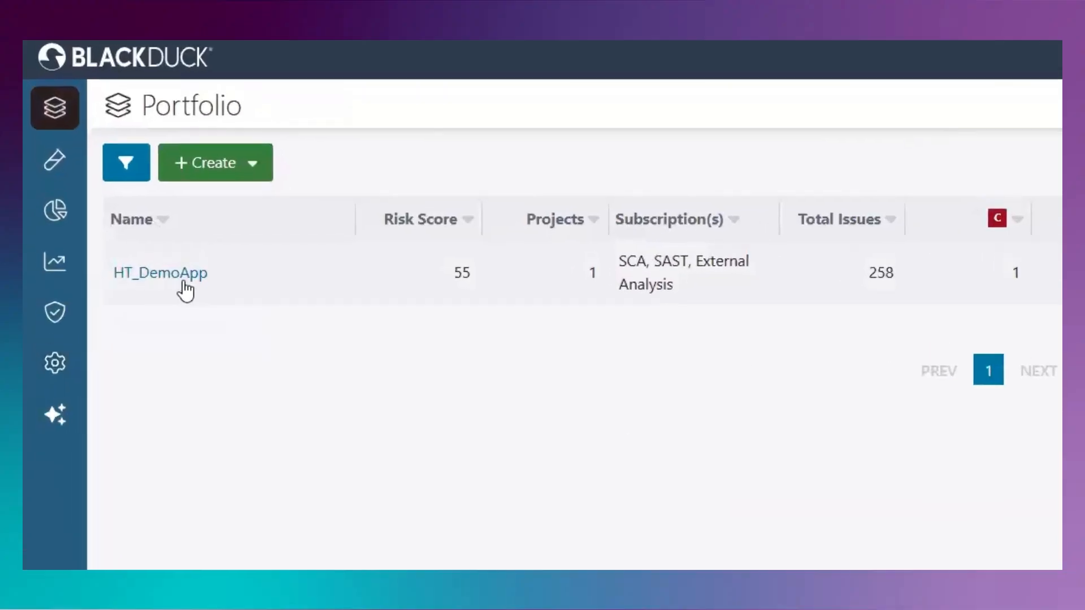
pyautogui.click(184, 282)
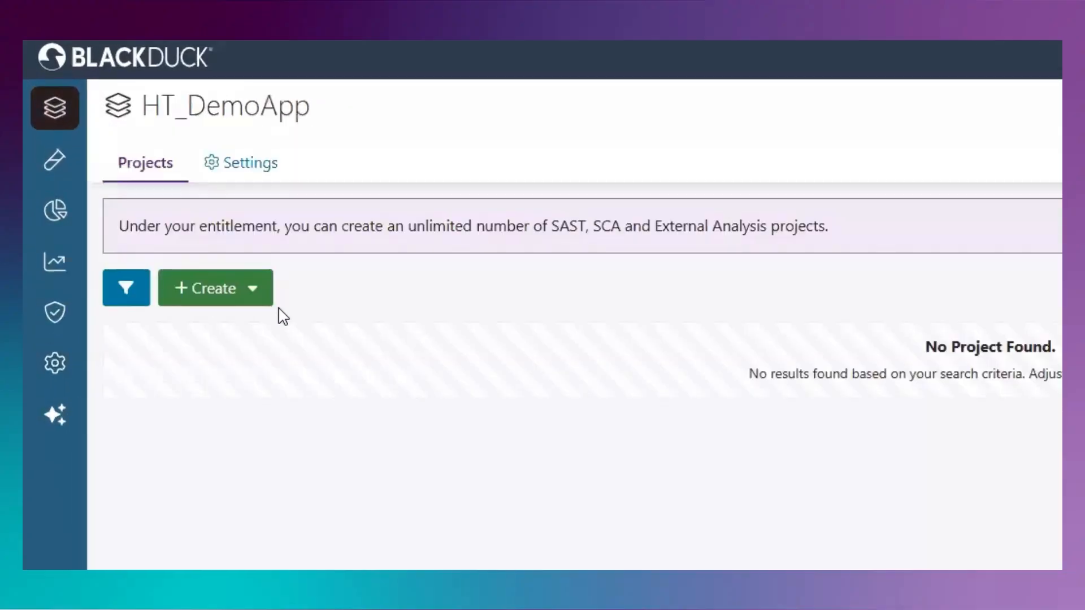
pyautogui.click(265, 397)
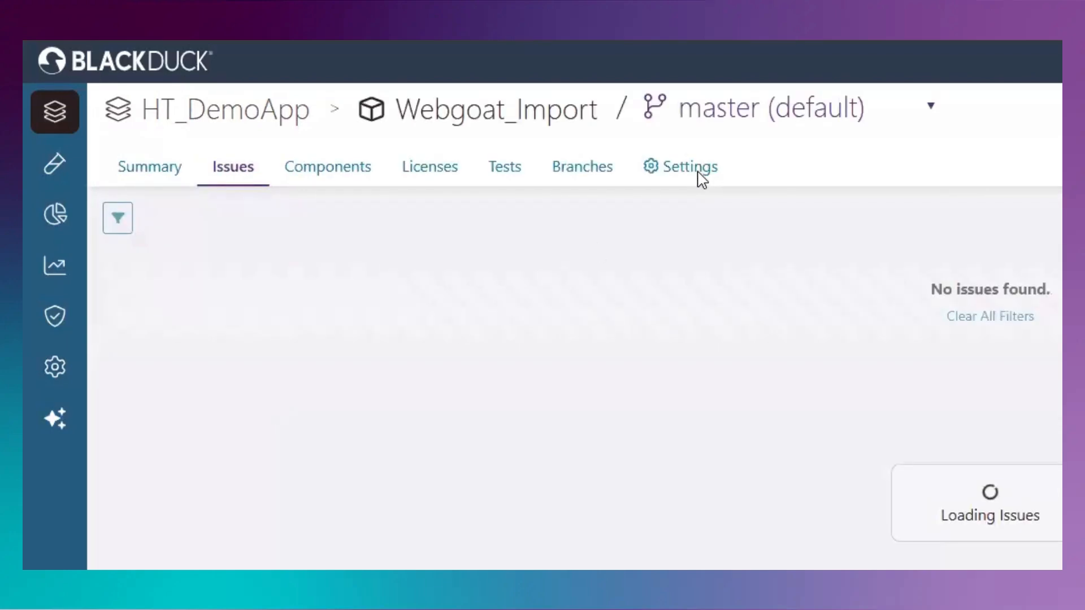
pyautogui.click(700, 176)
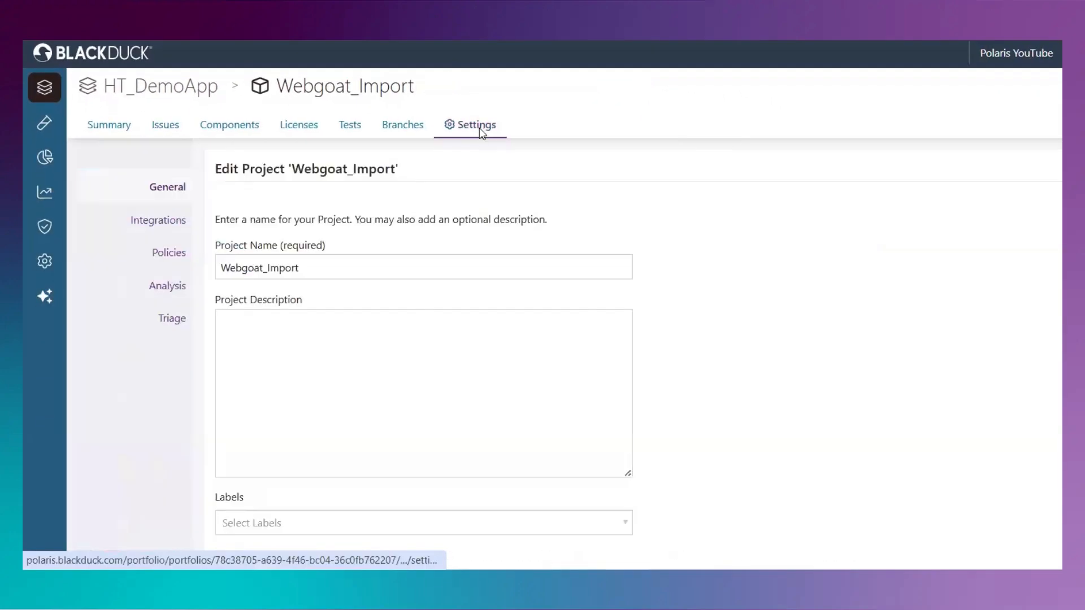
pyautogui.click(170, 320)
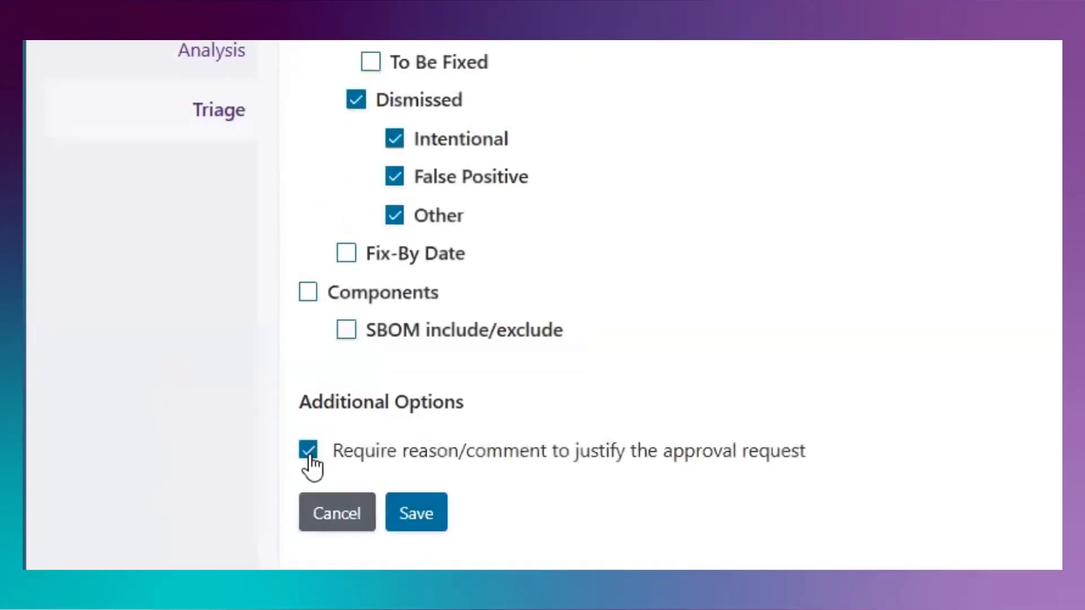
# Step: Turn off the required reason/comment for approval requests and save the project's approval workflow
pyautogui.click(308, 452)
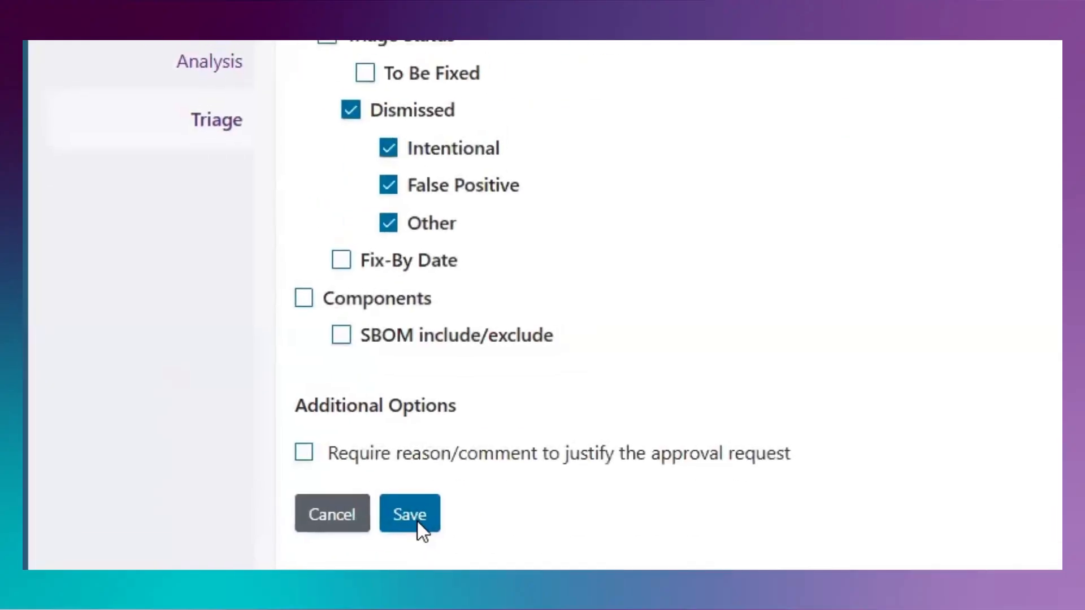
pyautogui.click(417, 517)
pyautogui.click(857, 334)
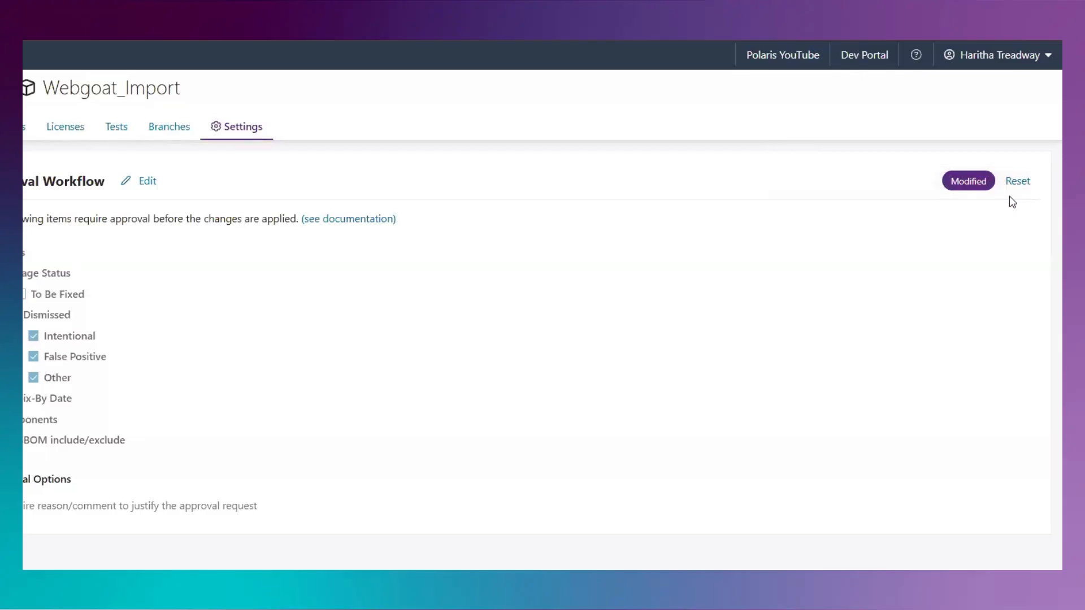
# Step: Reset the project's modified approval workflow and confirm the reset
pyautogui.click(1017, 181)
pyautogui.click(639, 321)
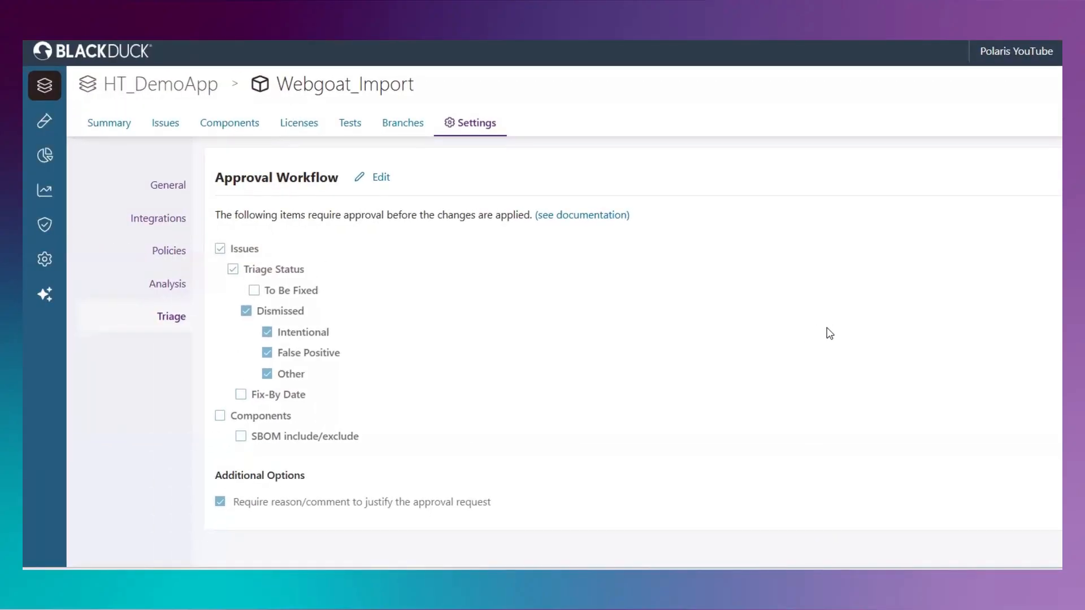
# Step: Show the Webgoat_Import project's issues and filter them to Low severity
pyautogui.click(165, 124)
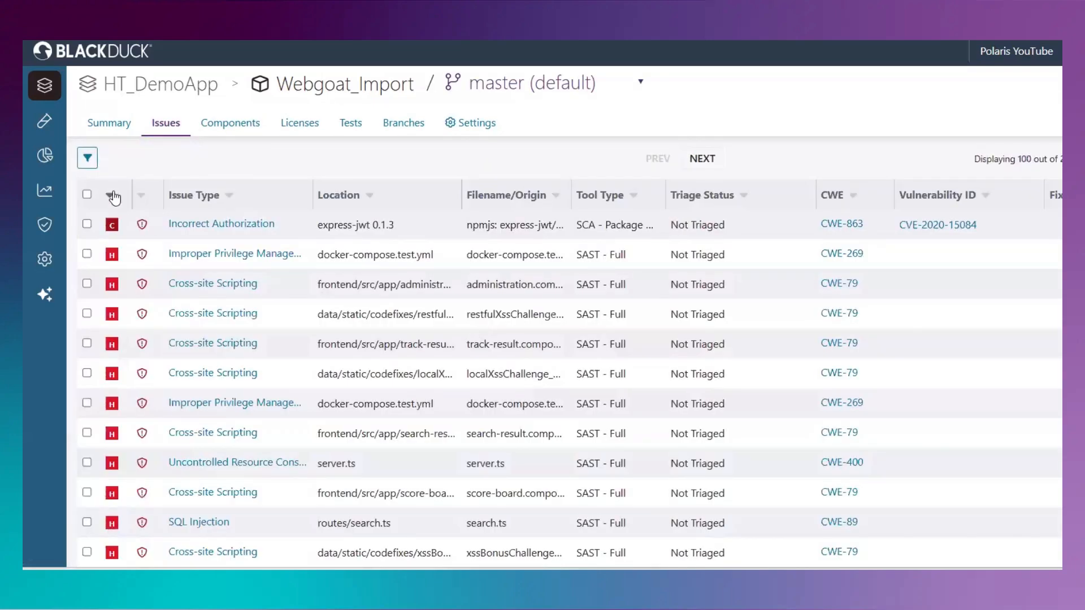
pyautogui.click(86, 163)
pyautogui.click(77, 340)
pyautogui.click(97, 417)
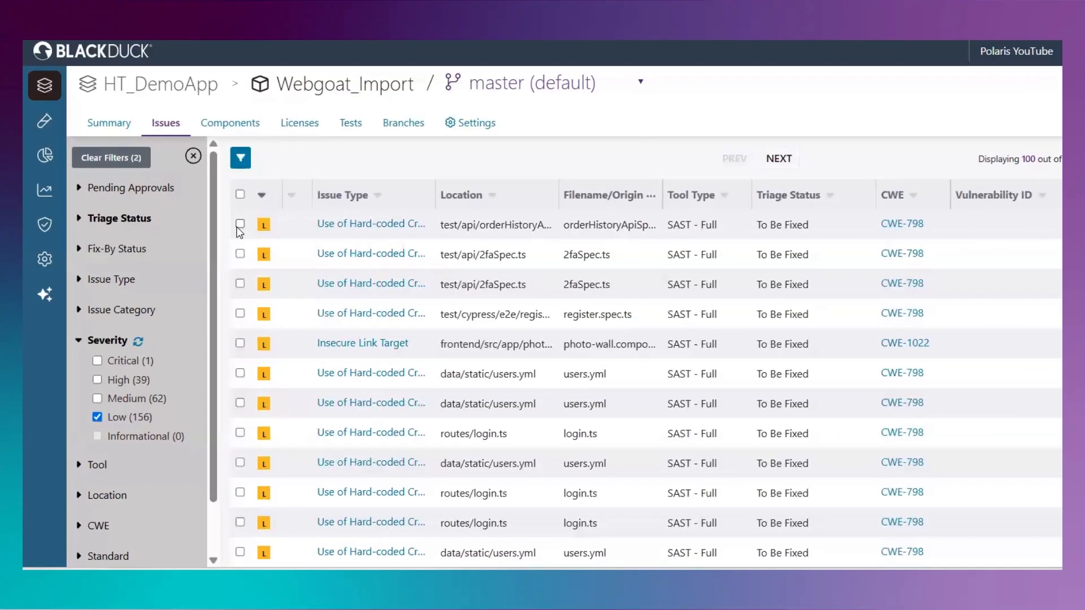
# Step: Triage the first five low-severity issues as Dismissed with reason Intentional and the comment "Adding a comment.", and save
pyautogui.click(341, 198)
pyautogui.click(341, 242)
pyautogui.keyDown('shift'); pyautogui.click(239, 319); pyautogui.keyUp('shift')
pyautogui.click(240, 348)
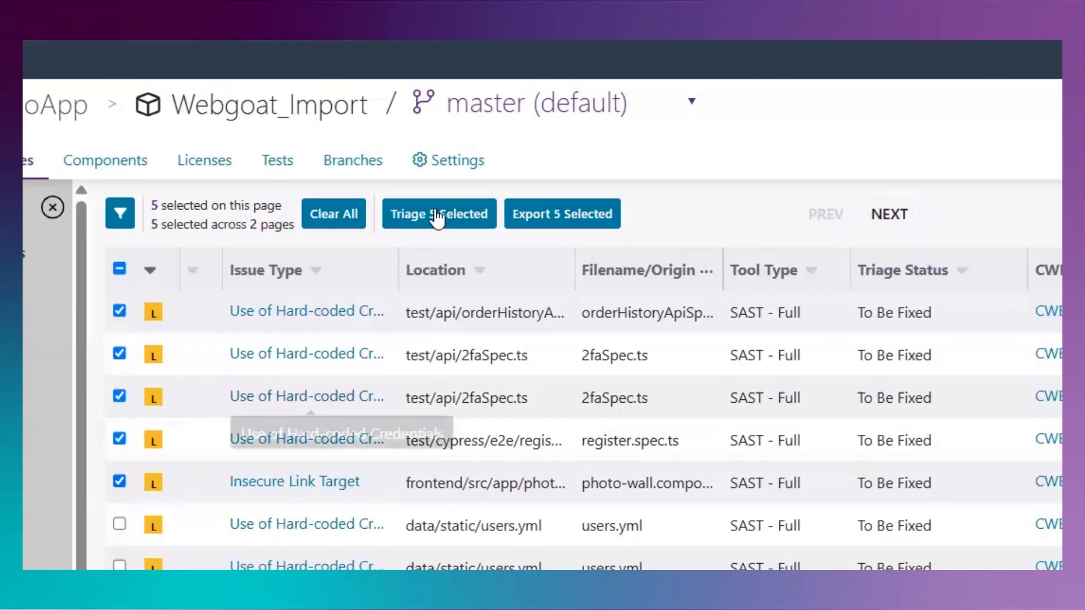
pyautogui.click(437, 217)
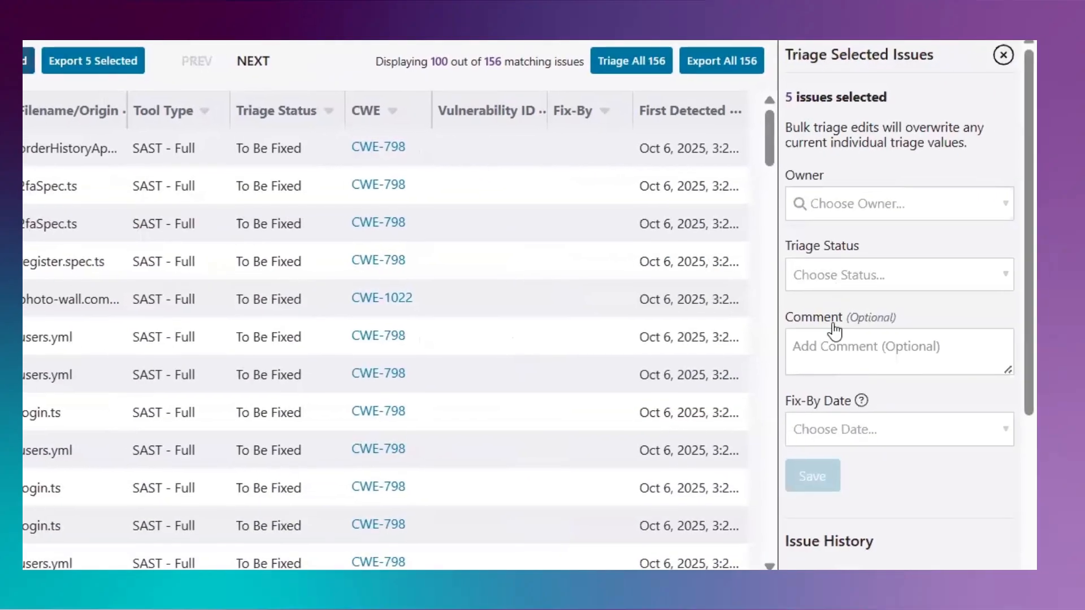
pyautogui.click(836, 274)
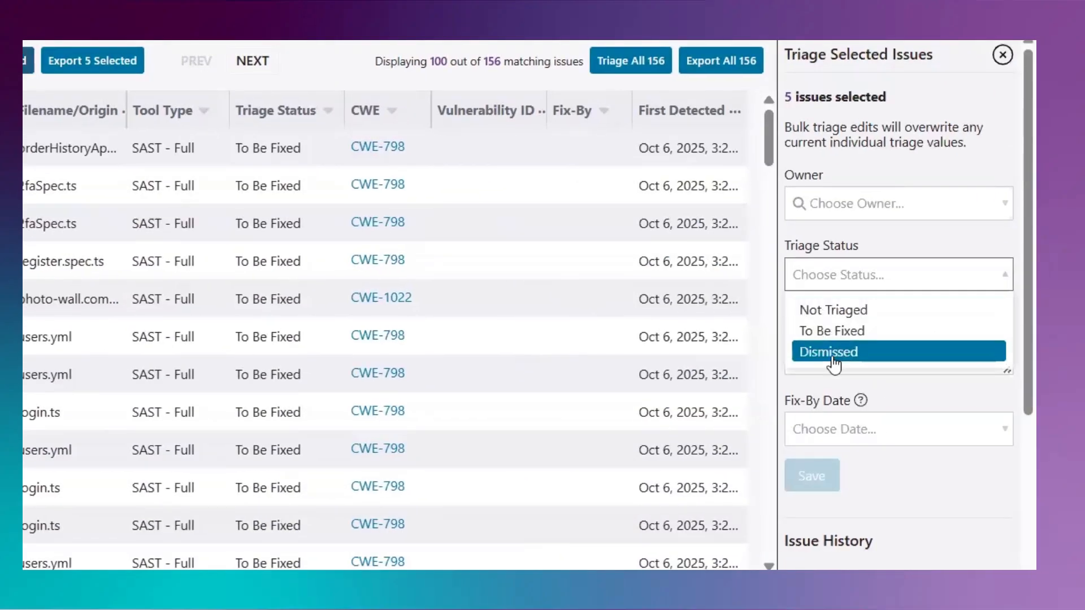
pyautogui.click(833, 352)
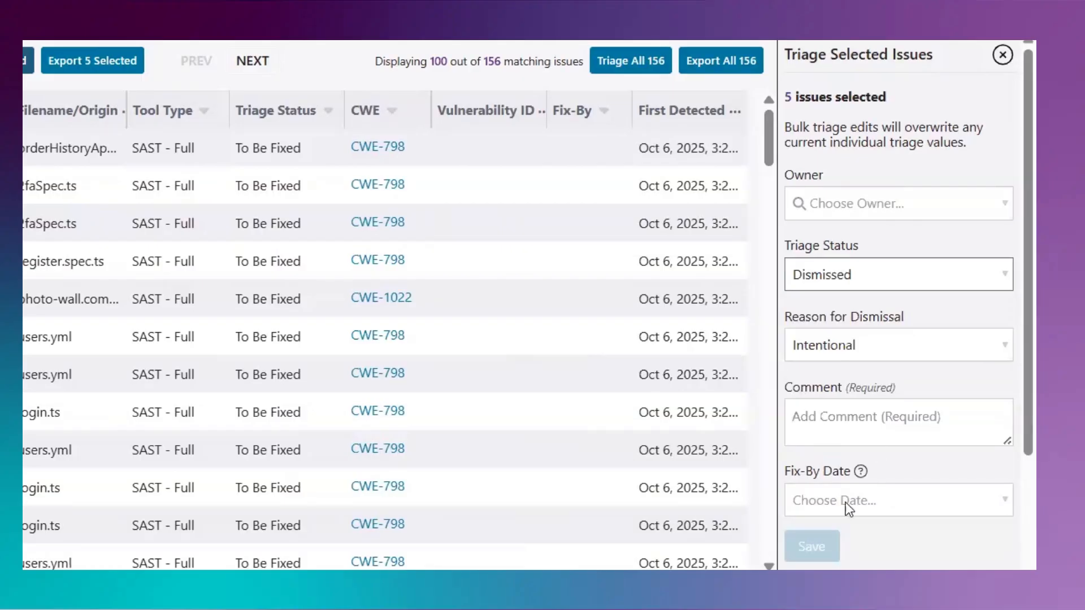
pyautogui.click(822, 420)
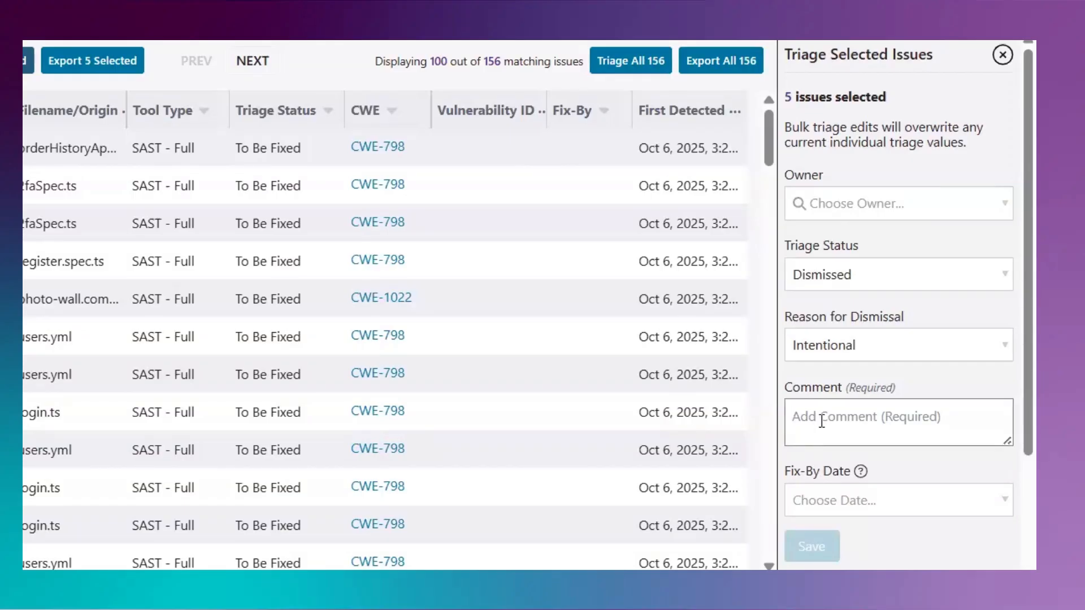
pyautogui.write('Adding a comment.')
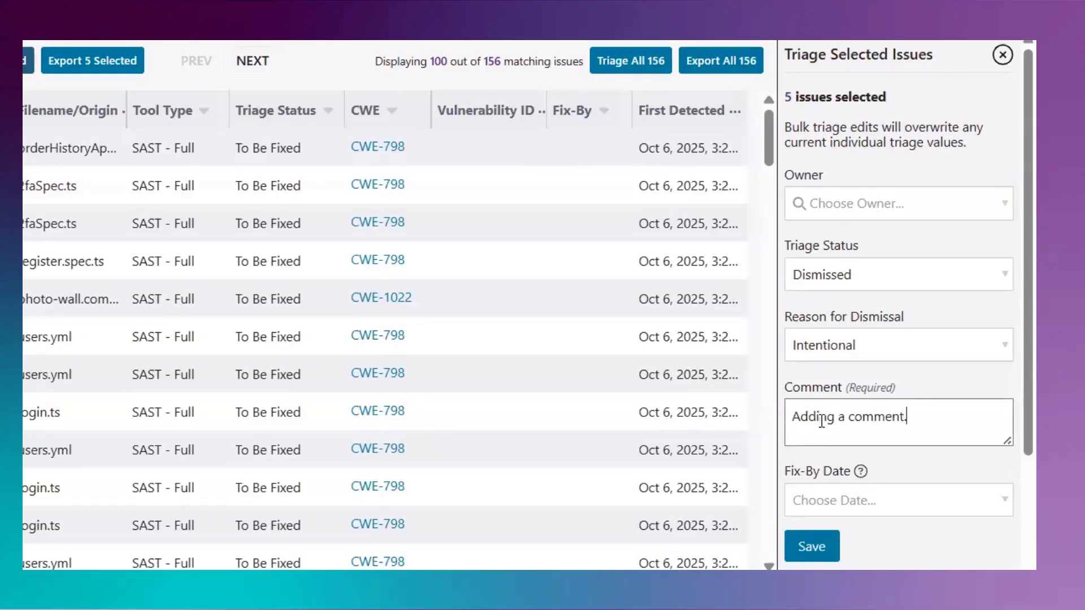
pyautogui.click(816, 547)
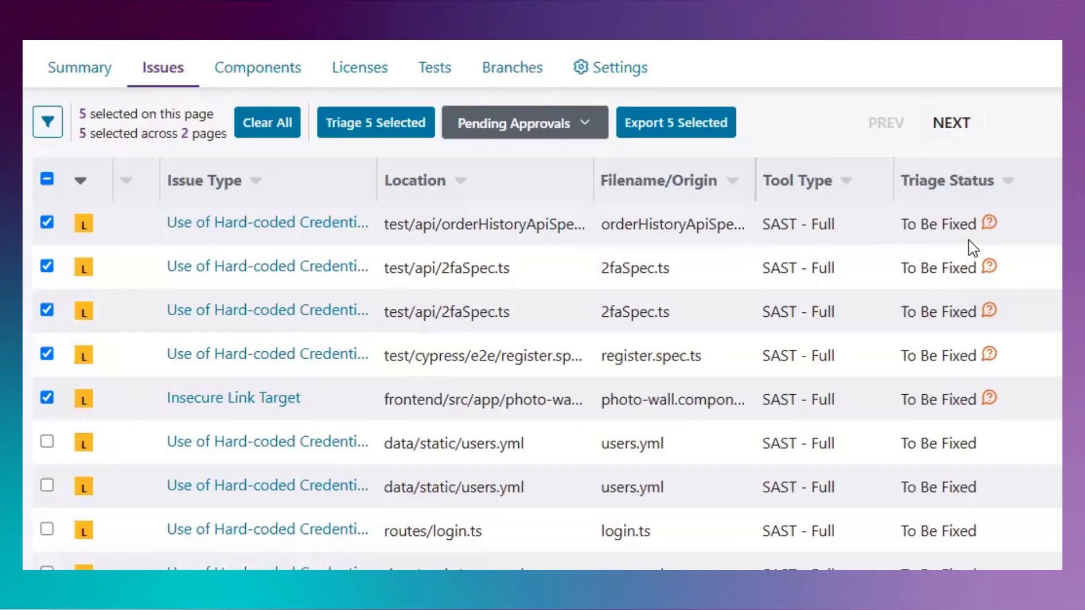
# Step: Approve the pending dismissal request of the first issue, located in the orderHistoryApiSpec file
pyautogui.click(990, 223)
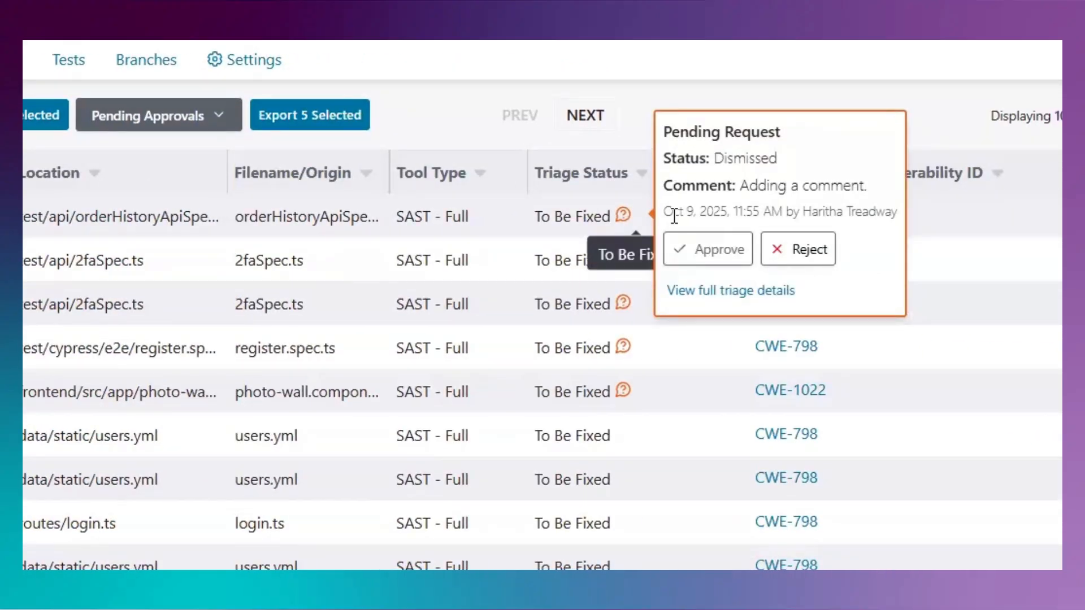
pyautogui.click(718, 257)
pyautogui.click(828, 377)
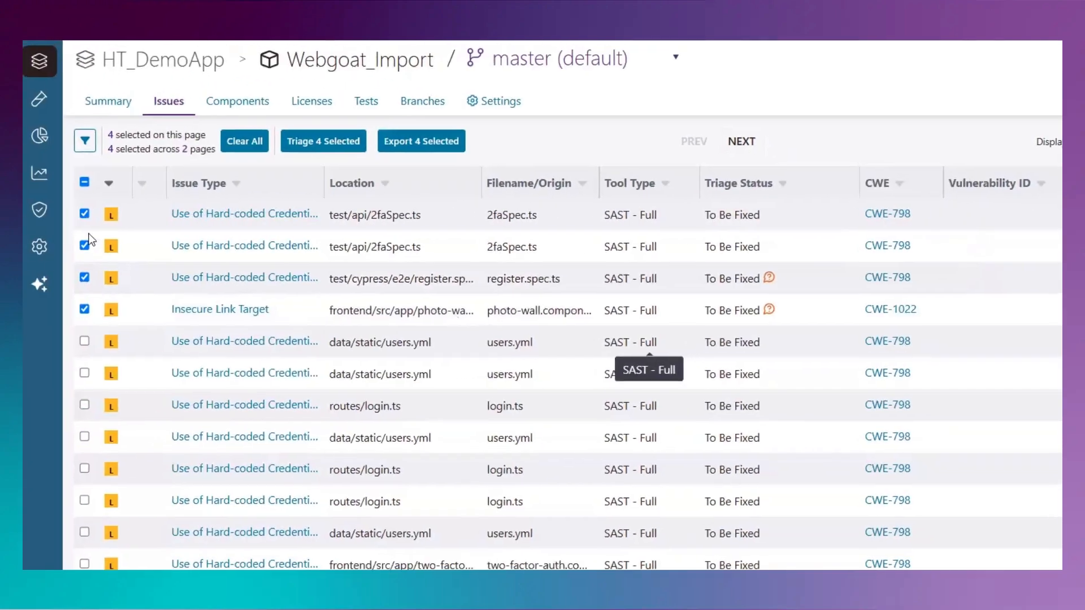
# Step: Leave only the Insecure Link Target issue selected, open it and review its pending request in the triage history
pyautogui.click(91, 213)
pyautogui.click(90, 245)
pyautogui.click(92, 277)
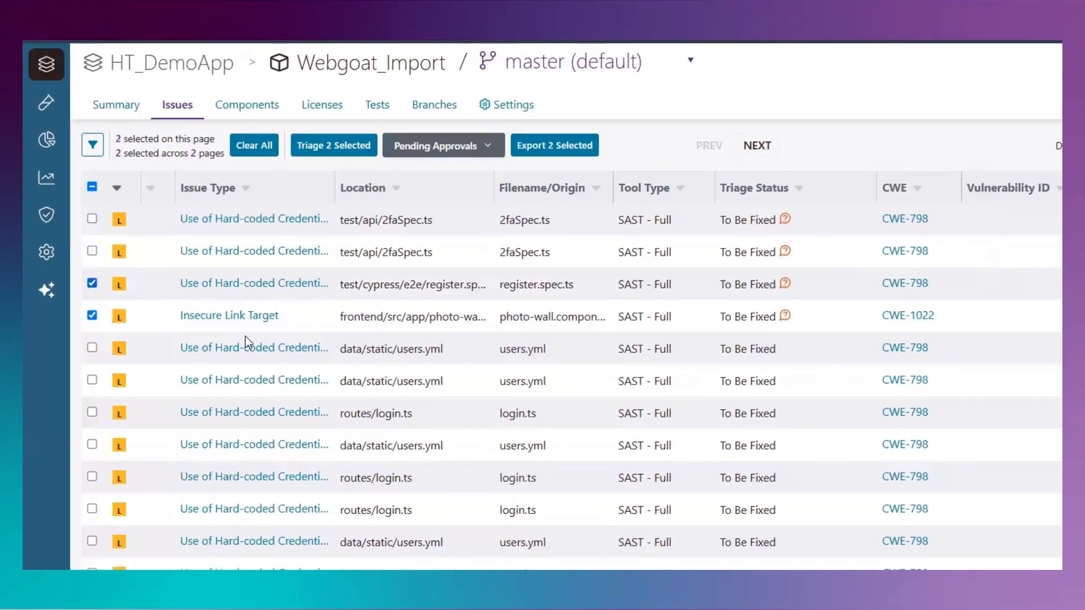
pyautogui.click(239, 309)
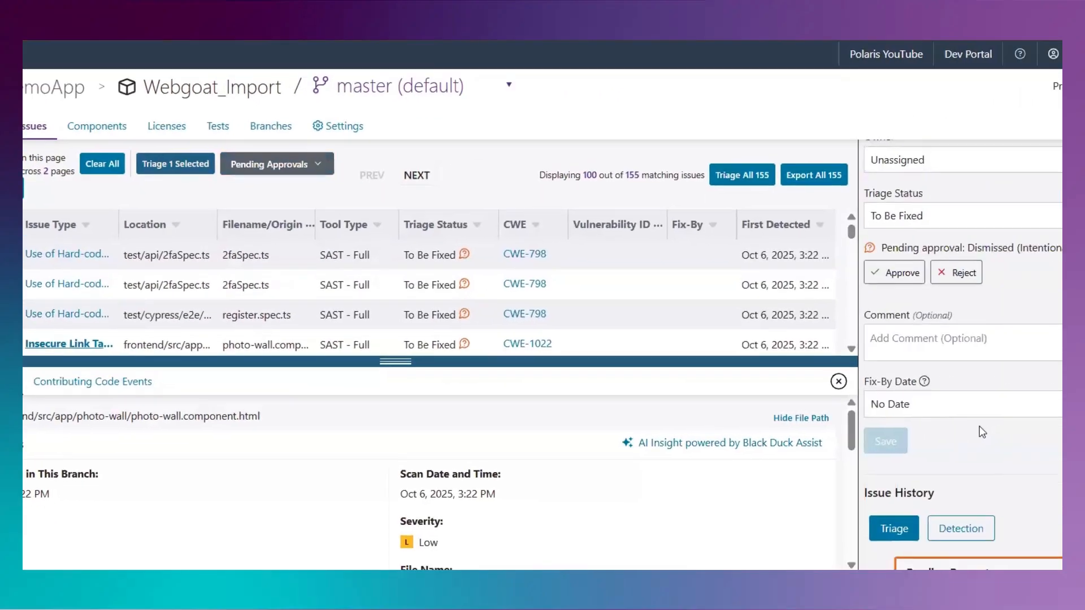
pyautogui.scroll(-2, 982, 432)
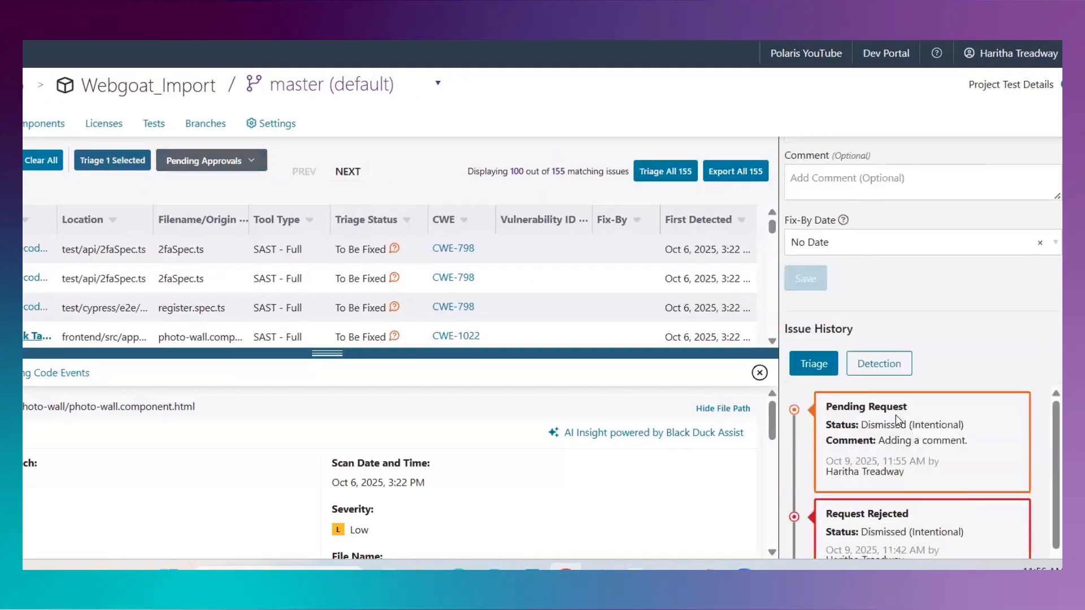
pyautogui.scroll(1, 974, 422)
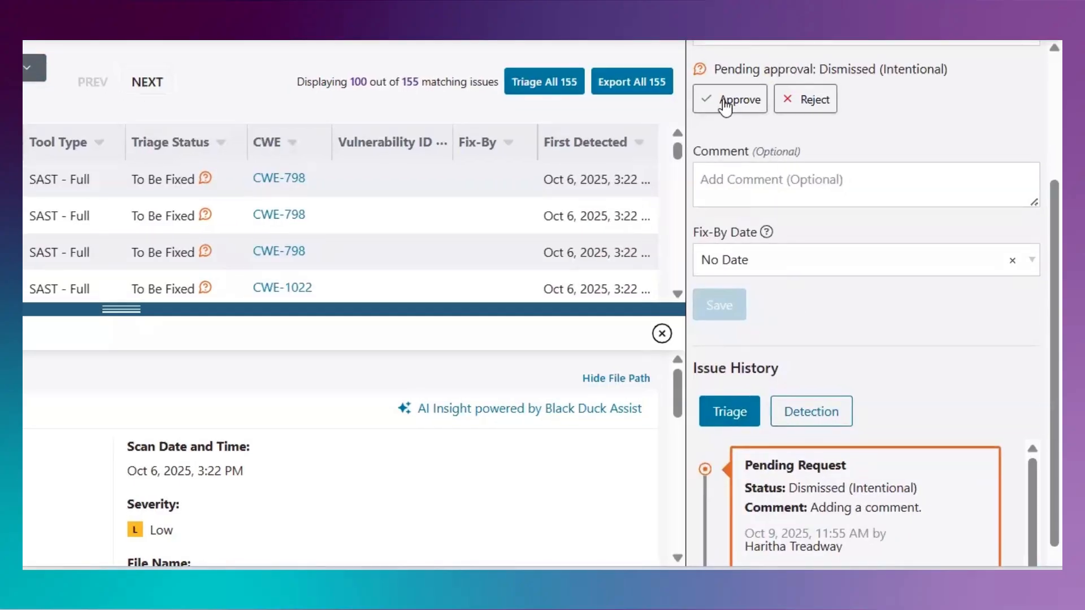
# Step: Approve the Insecure Link Target issue's pending dismissal and enlarge the issue list
pyautogui.click(725, 105)
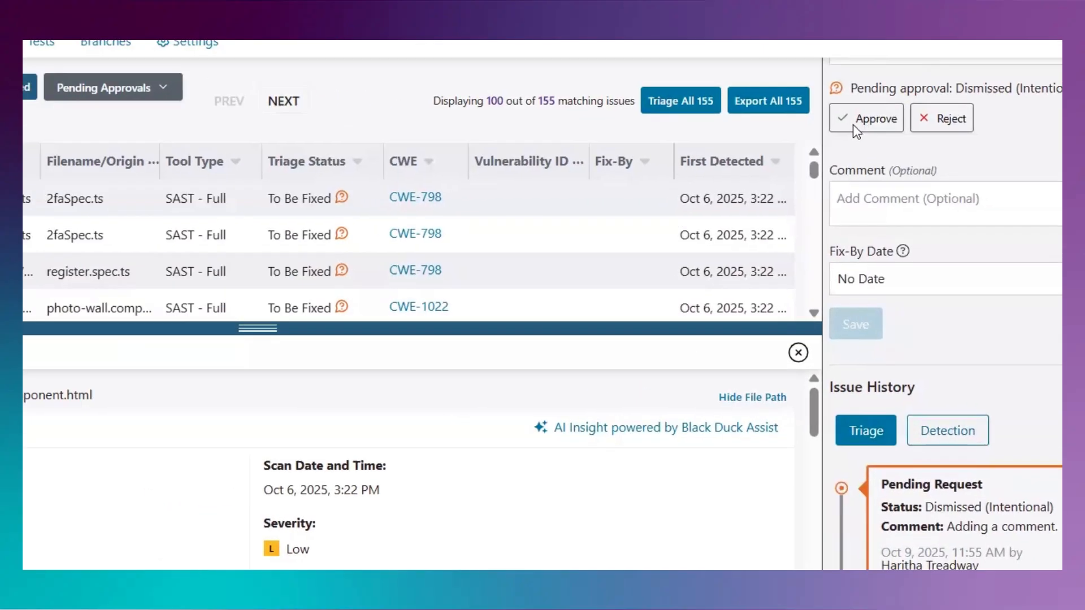
pyautogui.click(802, 331)
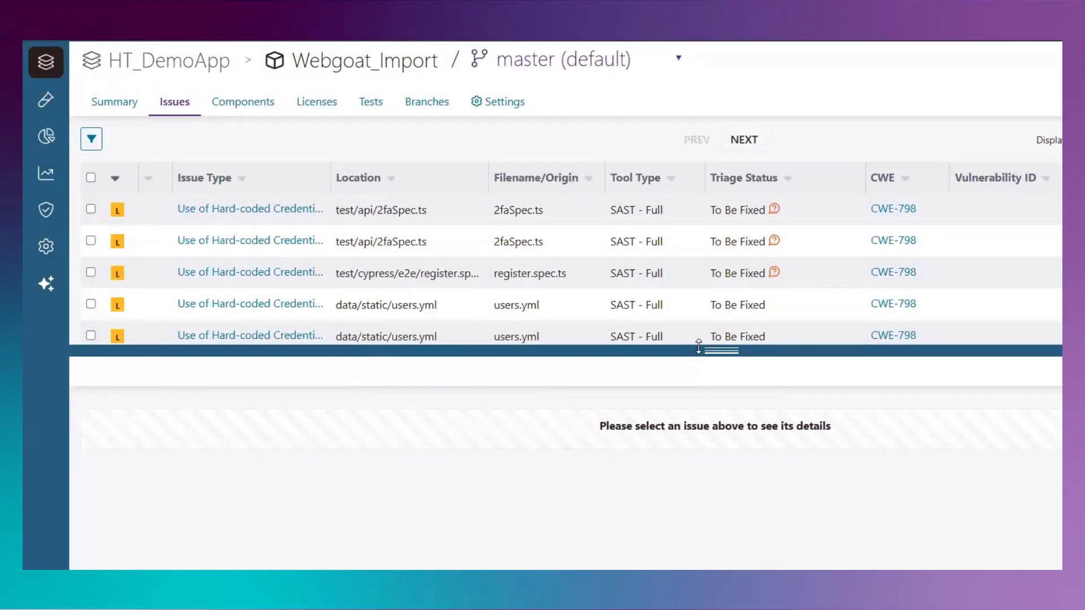
pyautogui.moveTo(702, 424); pyautogui.dragTo(702, 418)
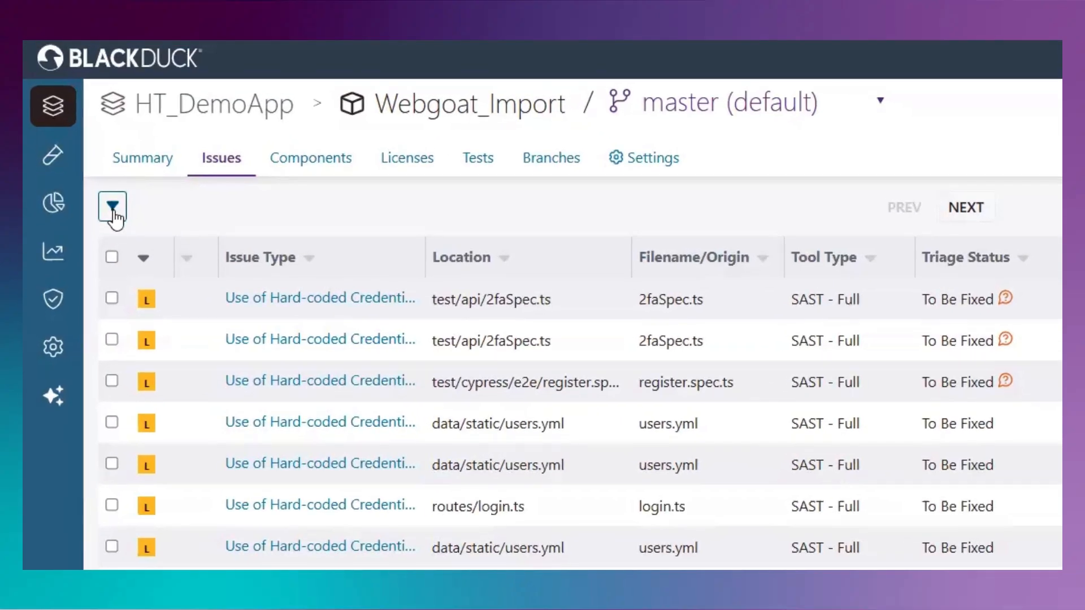
# Step: Filter the issues to Pending Requests and clear the Not Triaged and To Be Fixed triage status filters
pyautogui.click(91, 139)
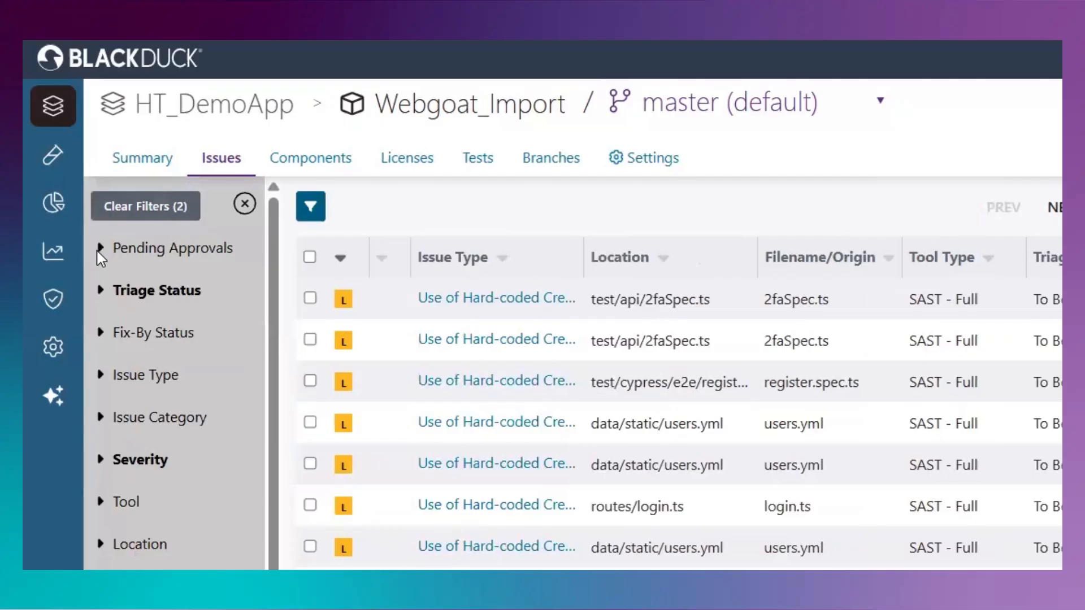
pyautogui.click(99, 249)
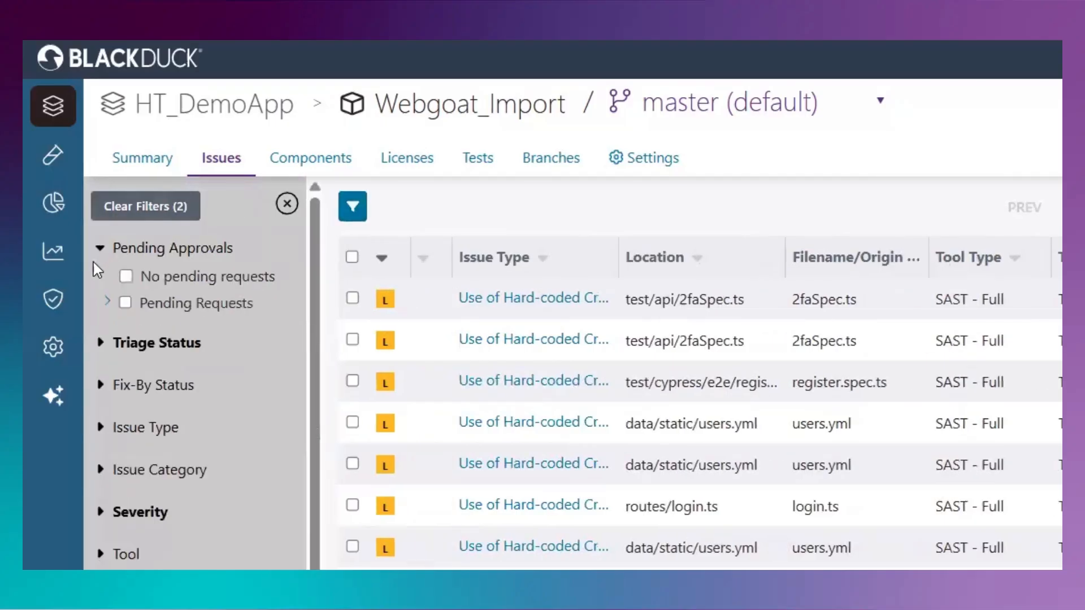
pyautogui.click(127, 306)
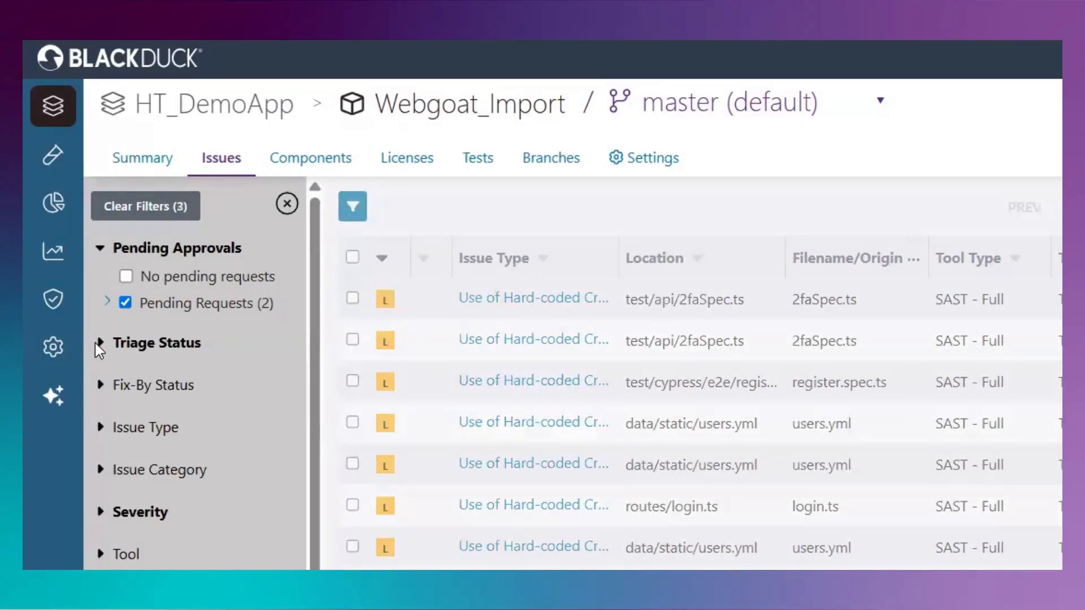
pyautogui.click(100, 343)
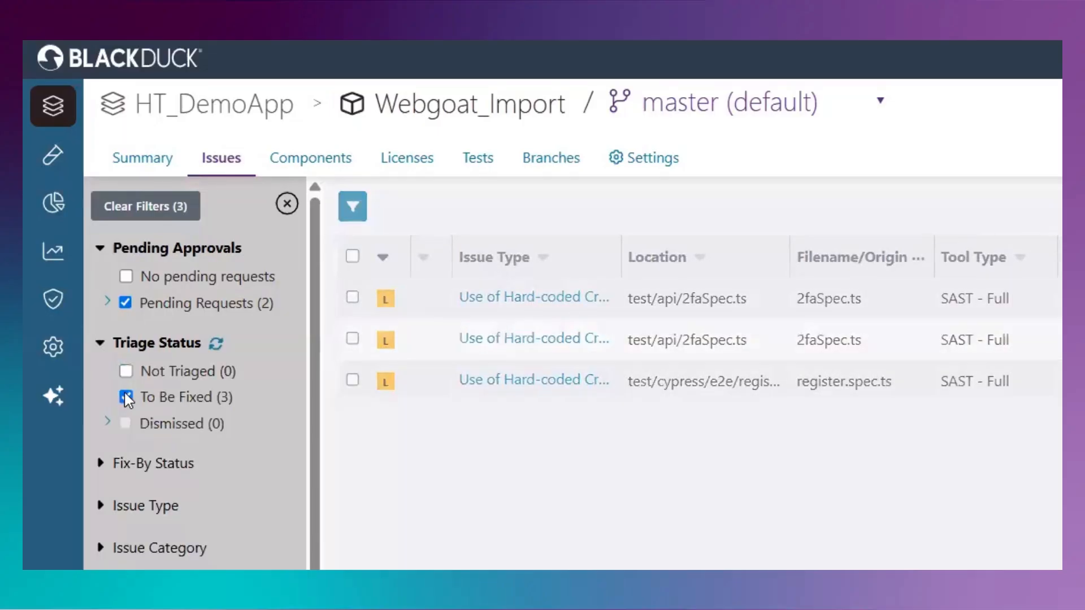
pyautogui.click(126, 371)
pyautogui.click(127, 397)
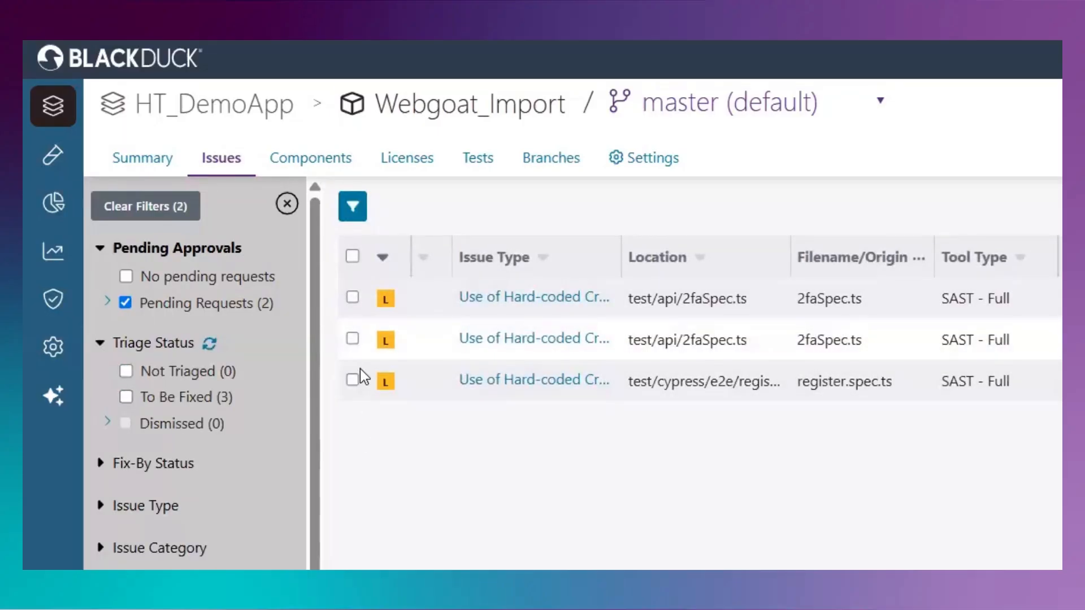
# Step: Select all three listed Use of Hard-coded Credentials issues and reject their pending approval requests without a comment
pyautogui.click(353, 257)
pyautogui.click(809, 210)
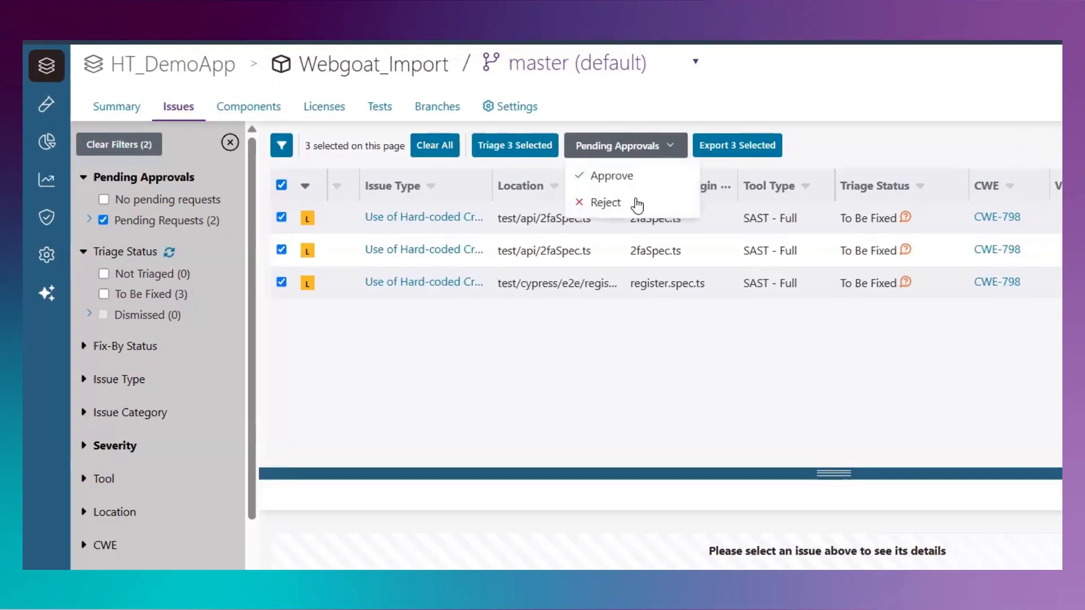
pyautogui.click(622, 198)
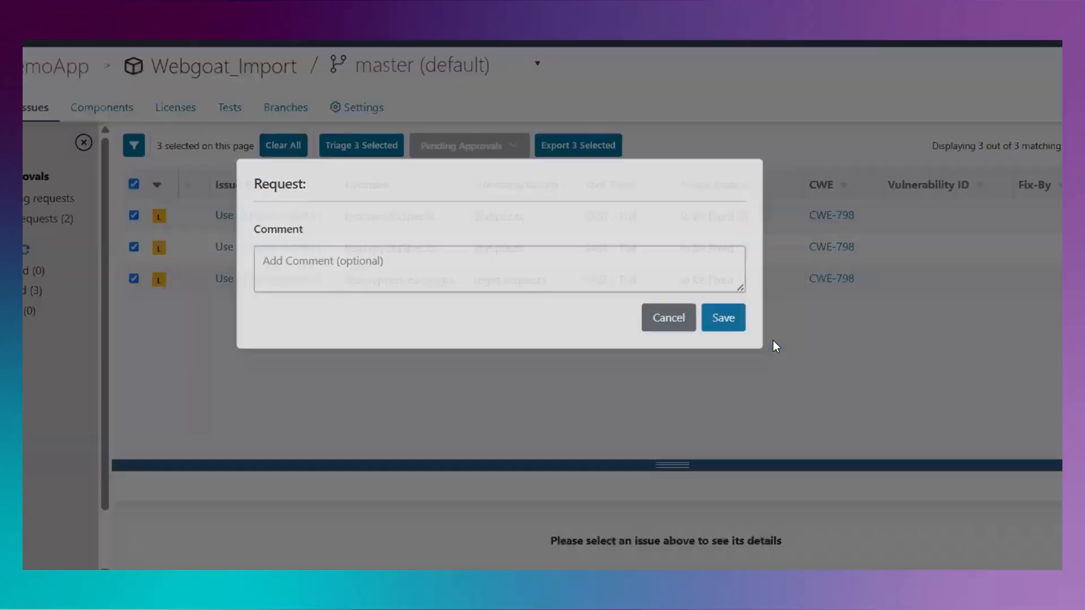
pyautogui.click(723, 318)
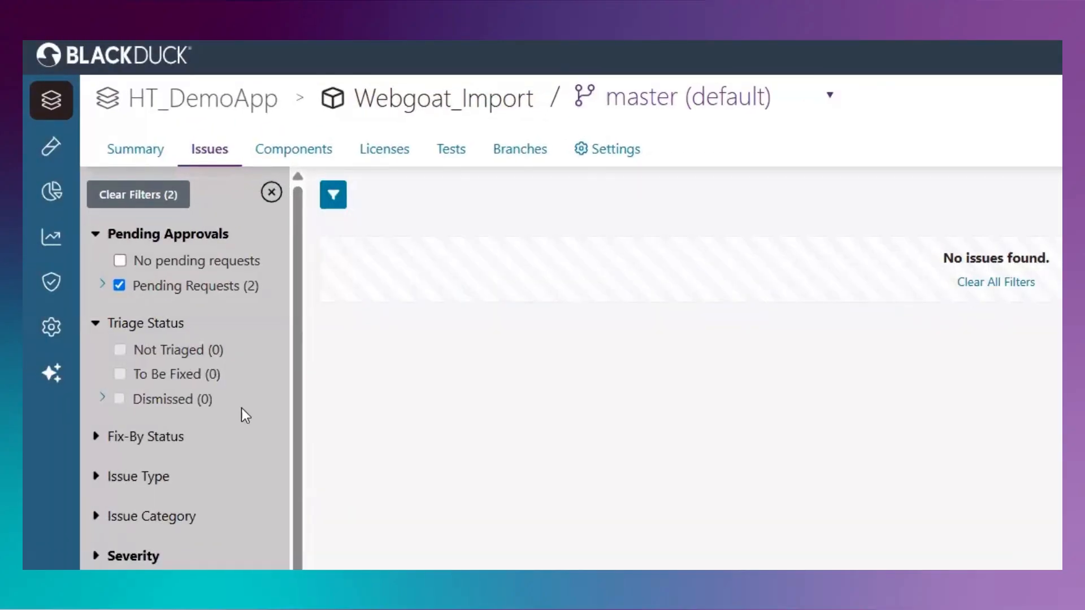
# Step: Filter the issues by Dismissed triage status instead of Pending Requests and review the triage history of the issue in the orderHistoryApiSpec file
pyautogui.click(116, 285)
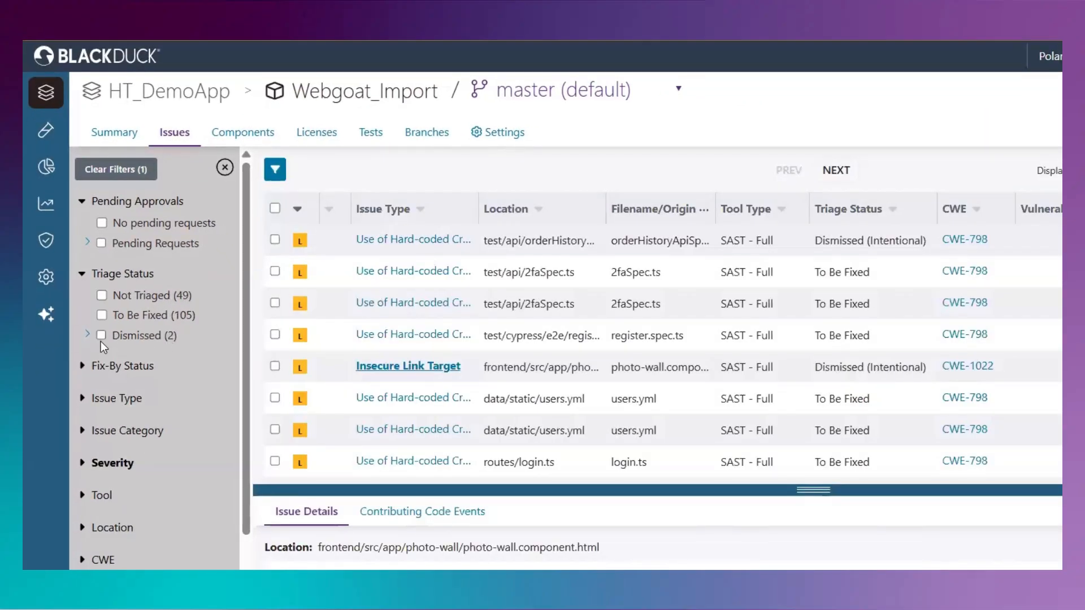
pyautogui.click(101, 336)
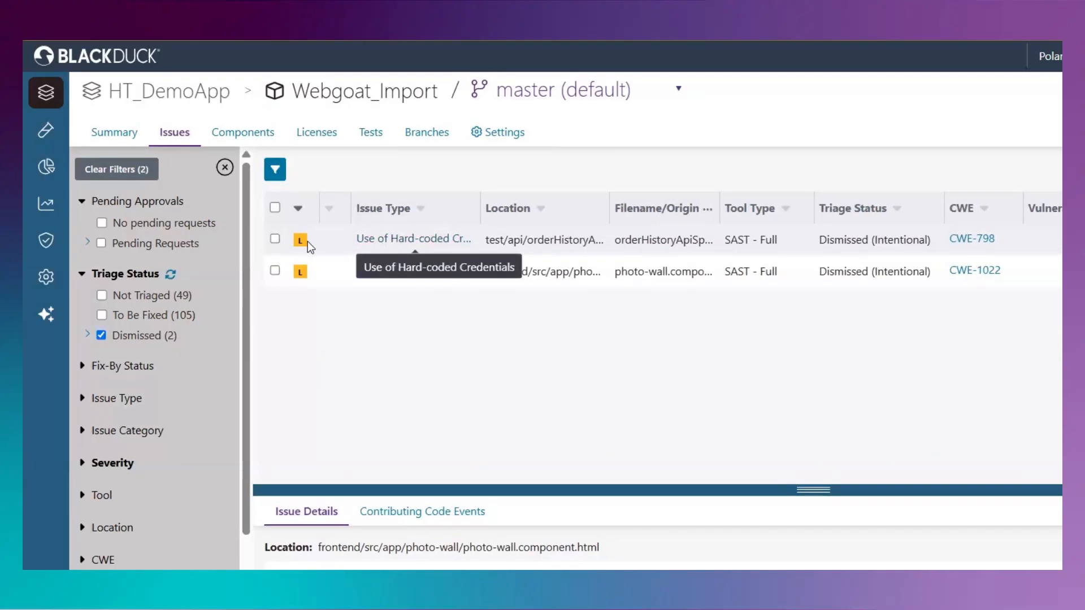
pyautogui.click(274, 238)
pyautogui.click(497, 170)
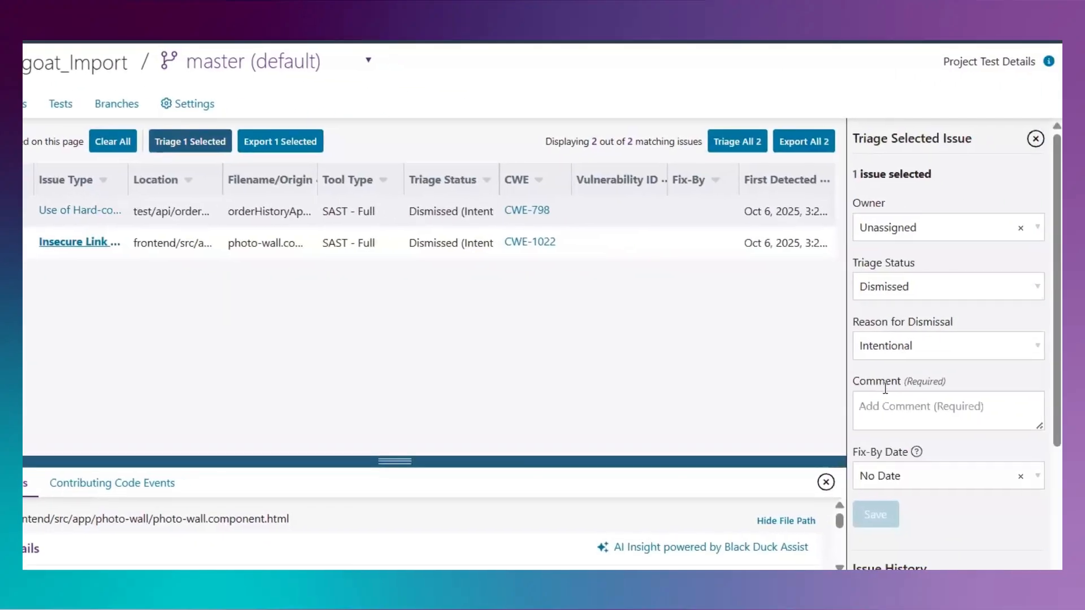
pyautogui.scroll(-5, 884, 389)
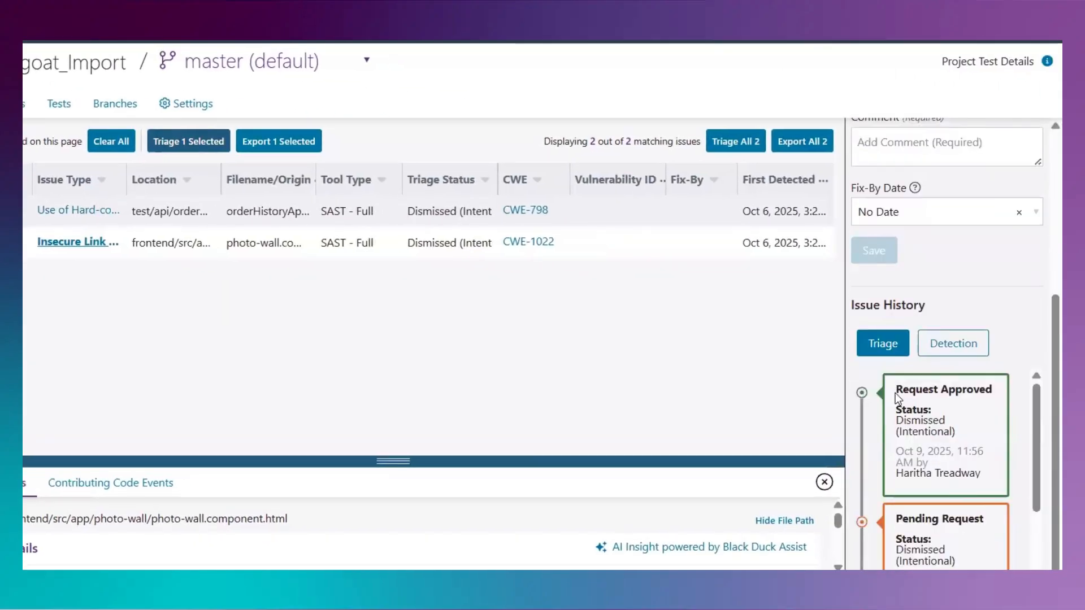